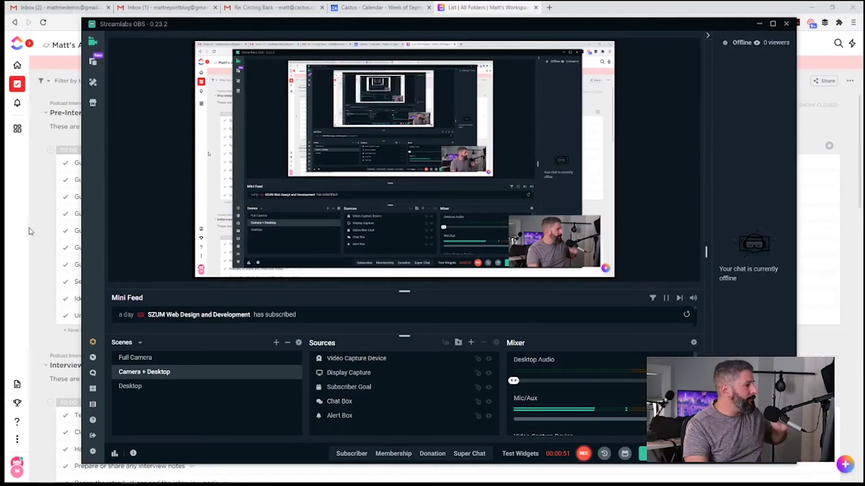
Step: Bring the ClickUp browser window with the podcast checklist to the front
{"action": "left_click", "coordinate": [29, 226]}
Step: Scroll through the Pre-Interview to Long-term checklist lists, then expand the sidebar
{"action": "scroll", "coordinate": [241, 198], "scroll_direction": "down", "scroll_amount": 2}
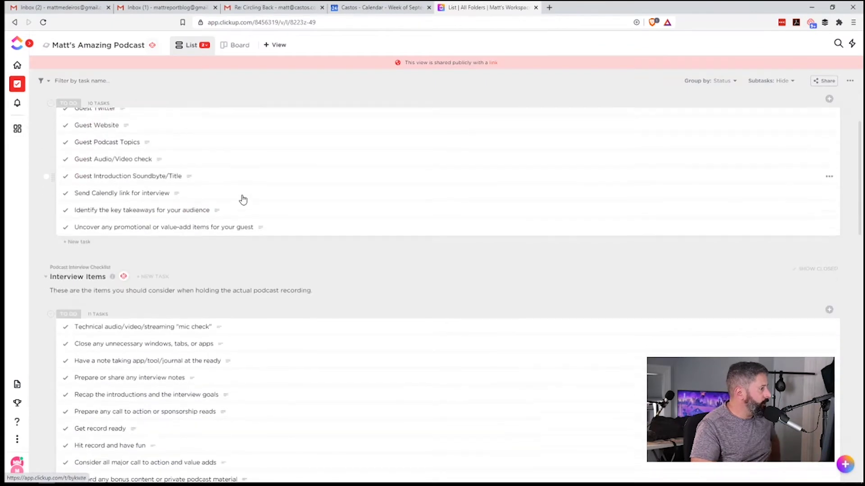
{"action": "scroll", "coordinate": [235, 207], "scroll_direction": "up", "scroll_amount": 2}
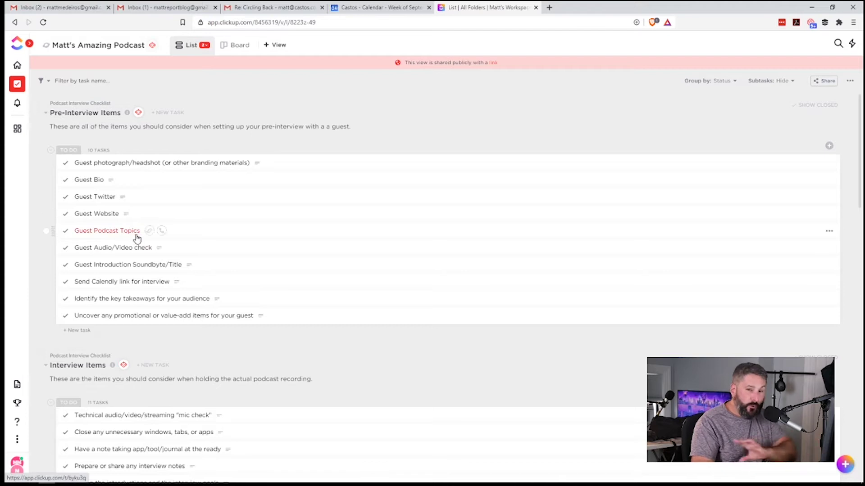
{"action": "scroll", "coordinate": [153, 243], "scroll_direction": "down", "scroll_amount": 12}
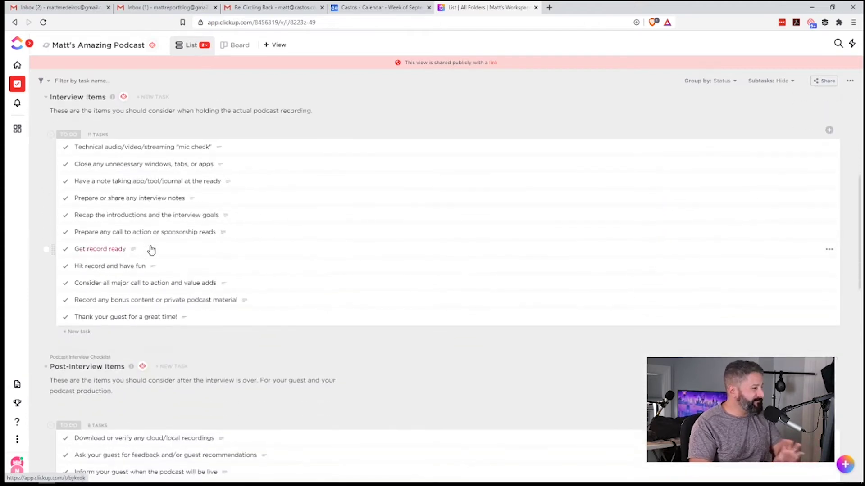
{"action": "scroll", "coordinate": [171, 265], "scroll_direction": "down", "scroll_amount": 4}
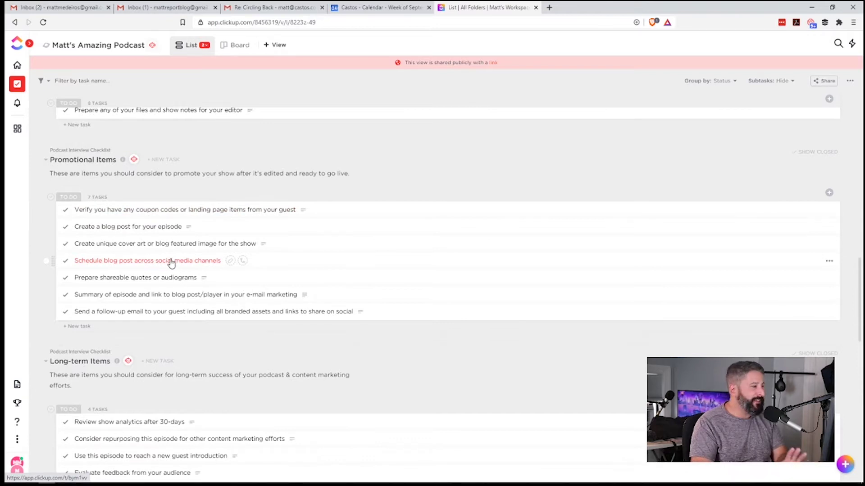
{"action": "scroll", "coordinate": [164, 255], "scroll_direction": "down", "scroll_amount": 1}
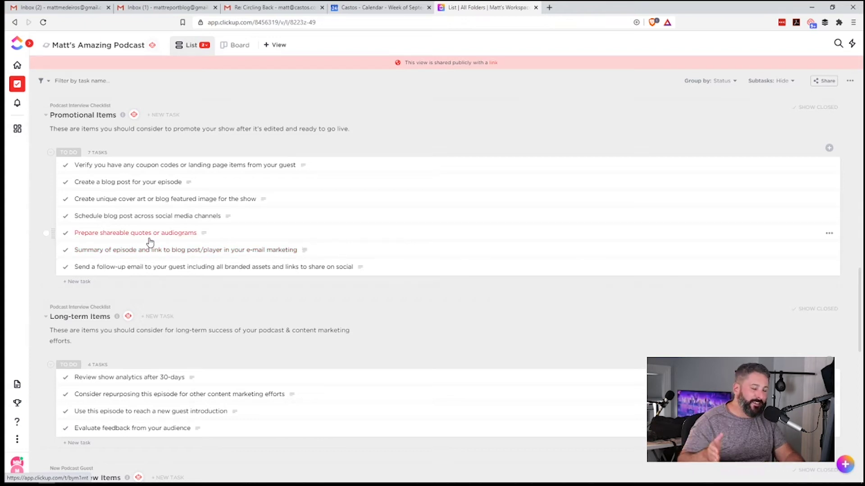
{"action": "scroll", "coordinate": [150, 241], "scroll_direction": "up", "scroll_amount": 20}
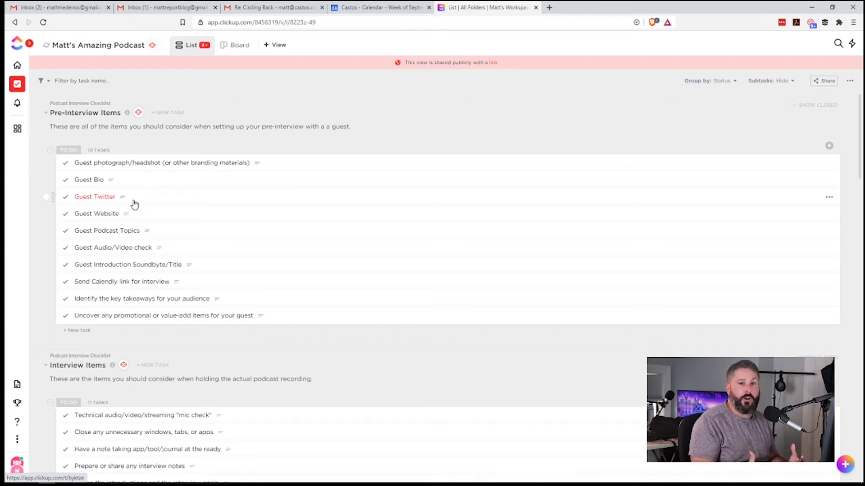
{"action": "mouse_move", "coordinate": [54, 135]}
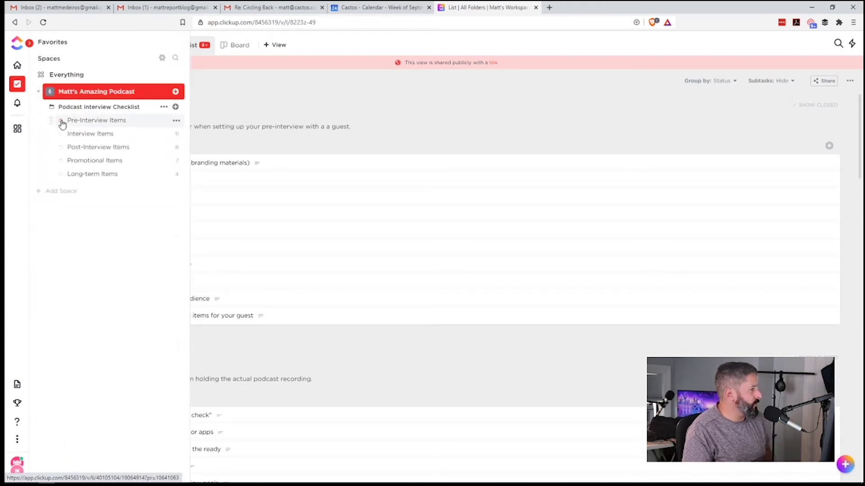
Step: Start a blank space named 'Matt's new podcast' after glancing at space templates
{"action": "left_click", "coordinate": [65, 192]}
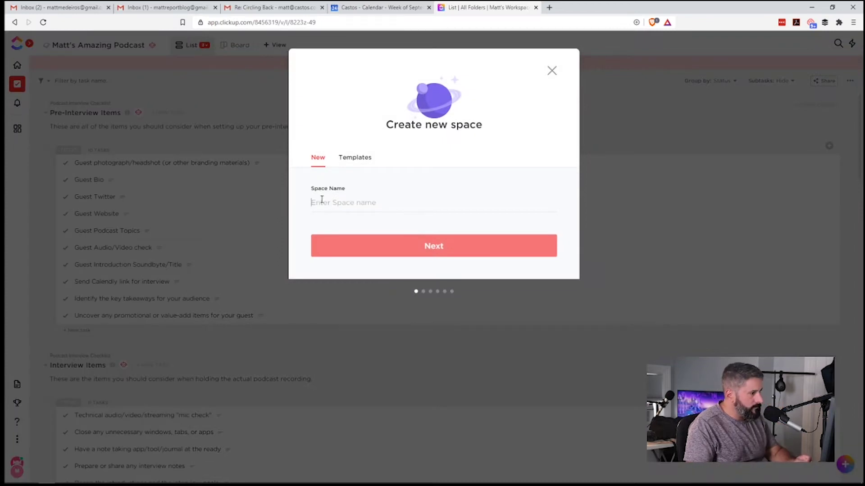
{"action": "type", "text": "Matt's n"}
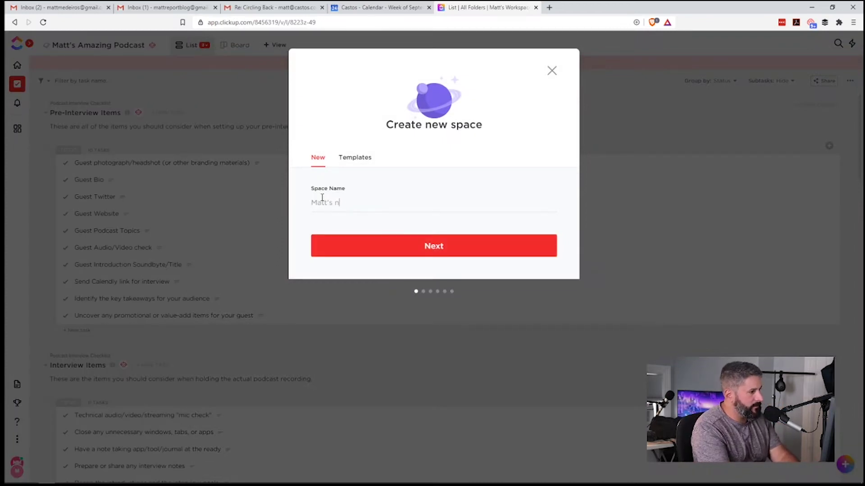
{"action": "type", "text": "ew podcast"}
{"action": "left_click", "coordinate": [357, 163]}
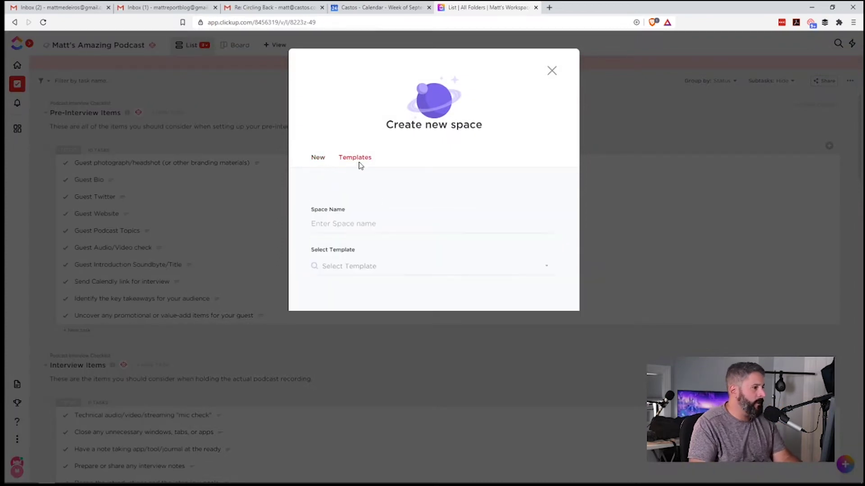
{"action": "left_click", "coordinate": [350, 268]}
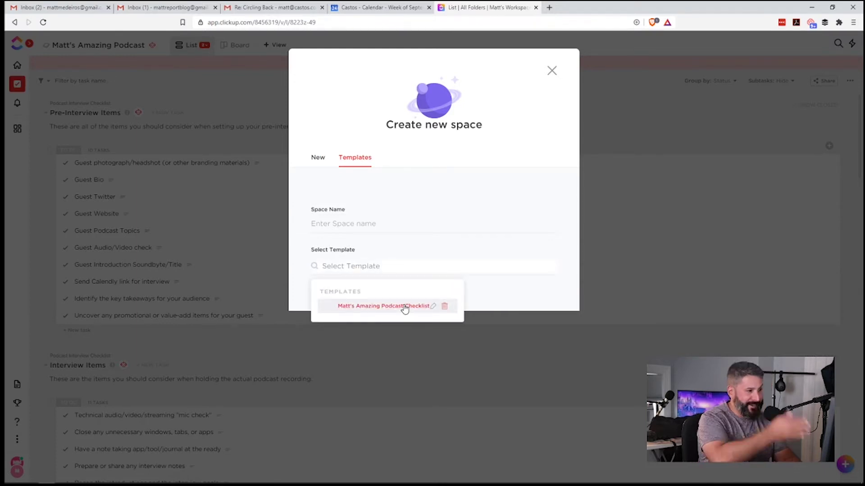
{"action": "left_click", "coordinate": [318, 157]}
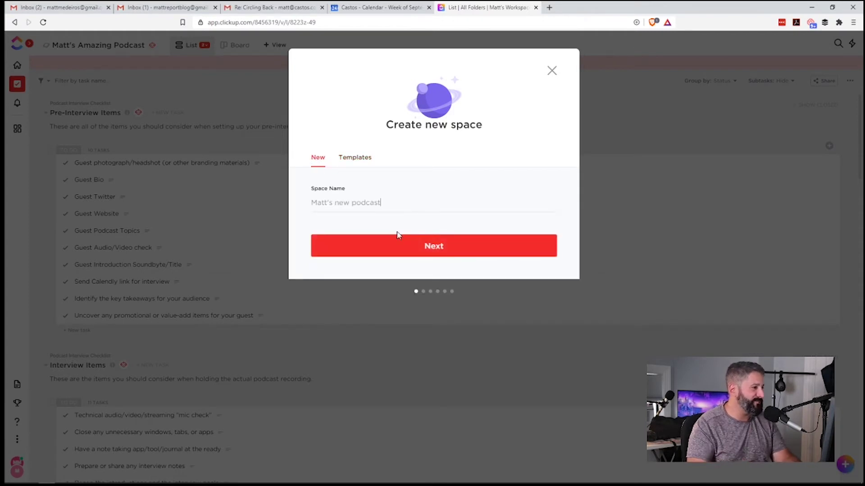
{"action": "left_click", "coordinate": [386, 252]}
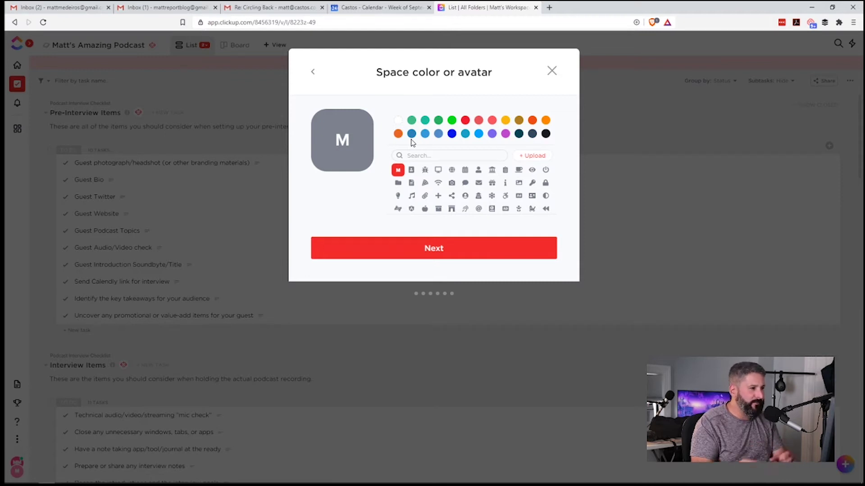
Step: Give it a blue wifi avatar, share with the workspace, keep default statuses and ClickApps, and create it
{"action": "left_click", "coordinate": [425, 133]}
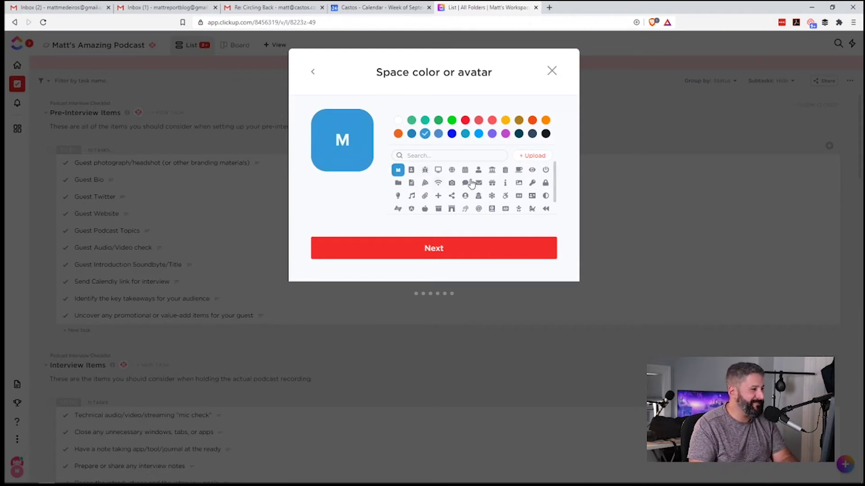
{"action": "left_click", "coordinate": [437, 182]}
{"action": "left_click", "coordinate": [428, 252]}
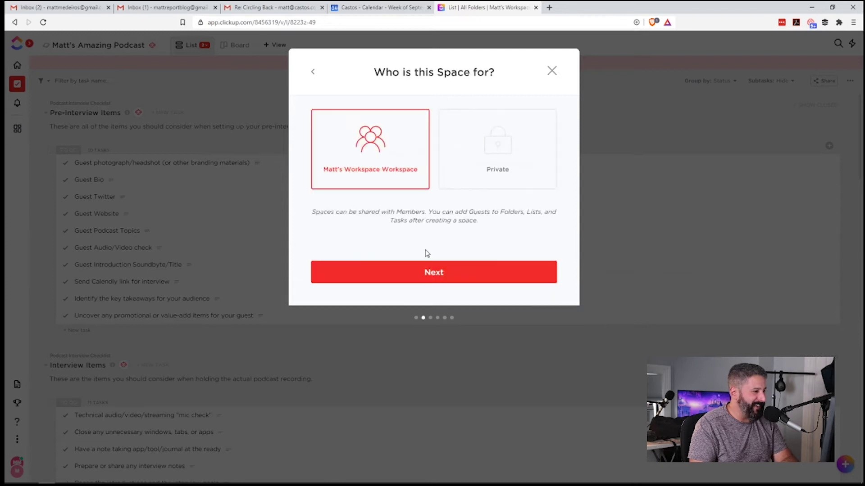
{"action": "left_click", "coordinate": [428, 274]}
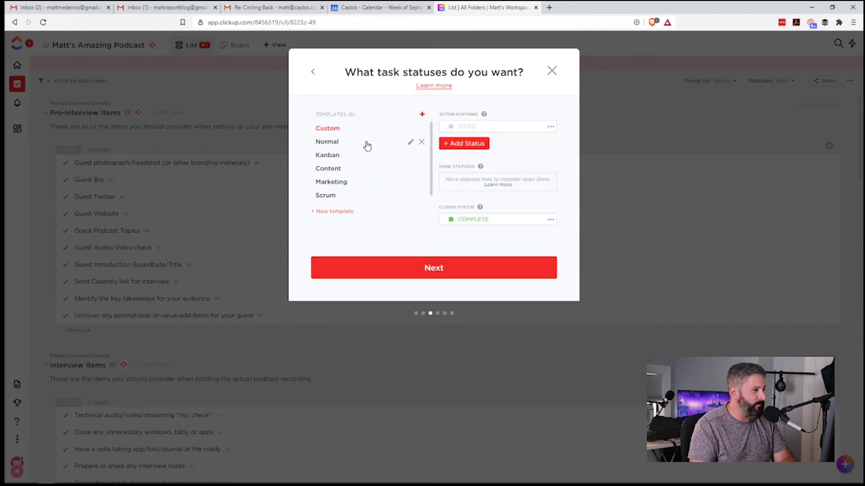
{"action": "left_click", "coordinate": [447, 270]}
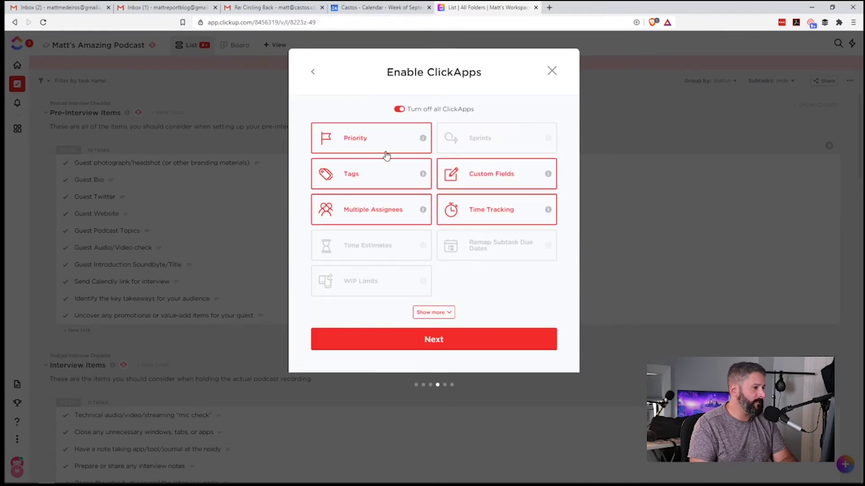
{"action": "left_click", "coordinate": [434, 345]}
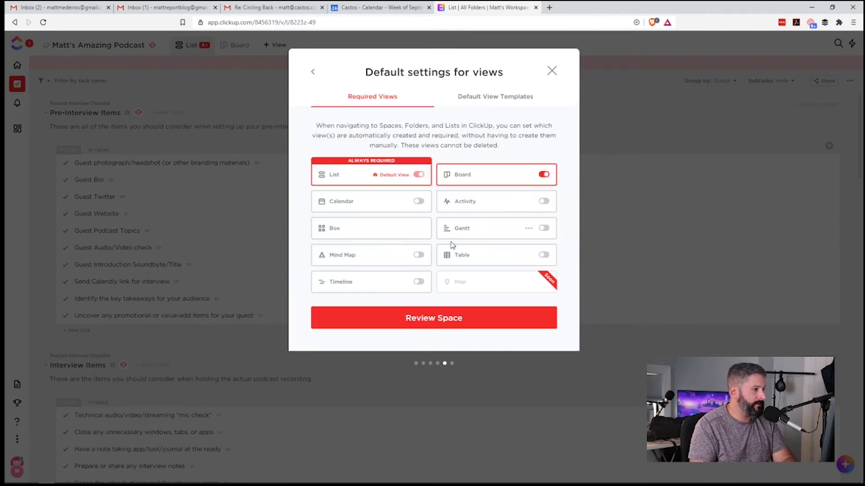
{"action": "left_click", "coordinate": [442, 318]}
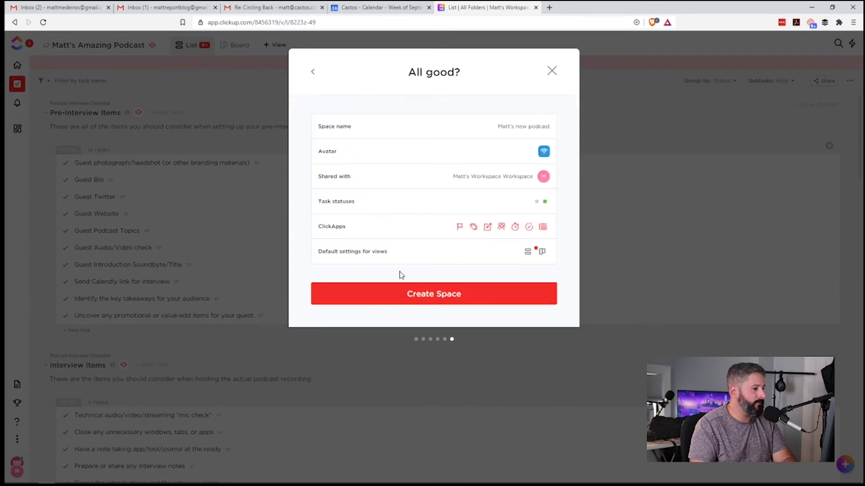
{"action": "left_click", "coordinate": [439, 297]}
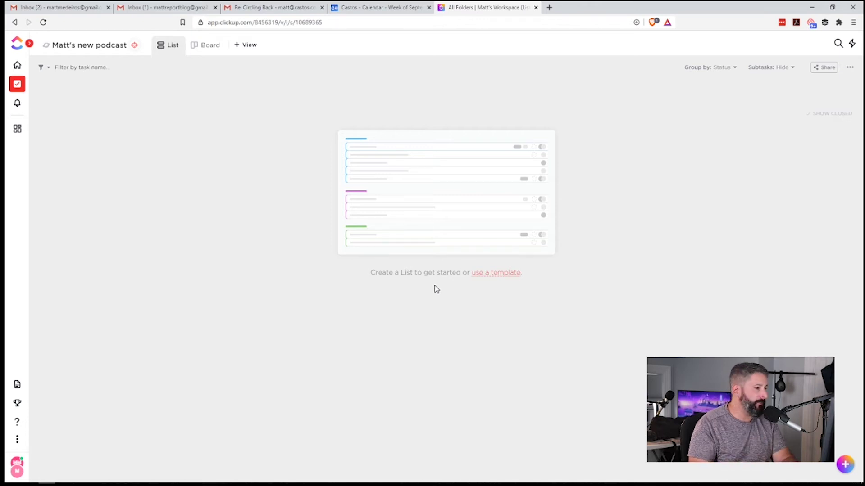
Step: Skip the folder templates and create a folder named for the guest interview in the space
{"action": "left_click", "coordinate": [496, 273]}
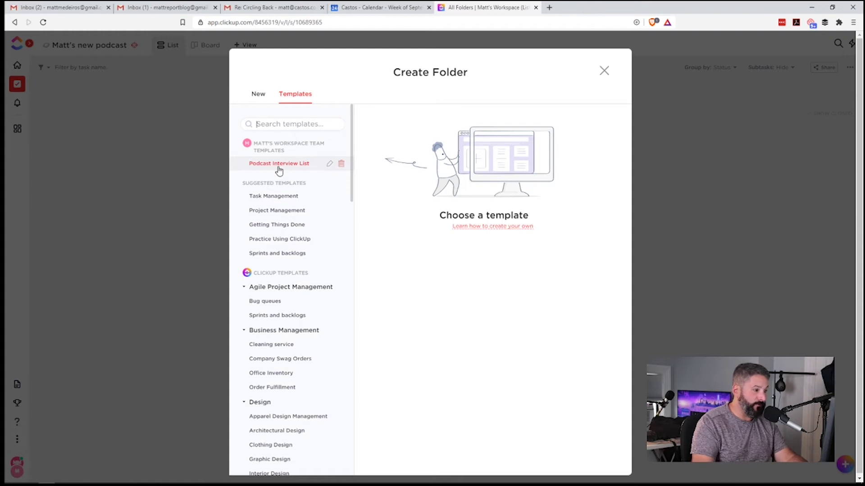
{"action": "left_click", "coordinate": [604, 71]}
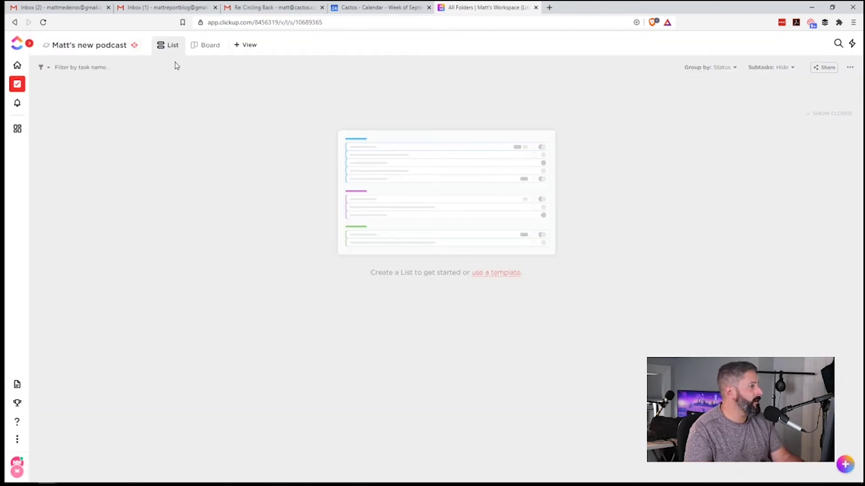
{"action": "left_click", "coordinate": [17, 84]}
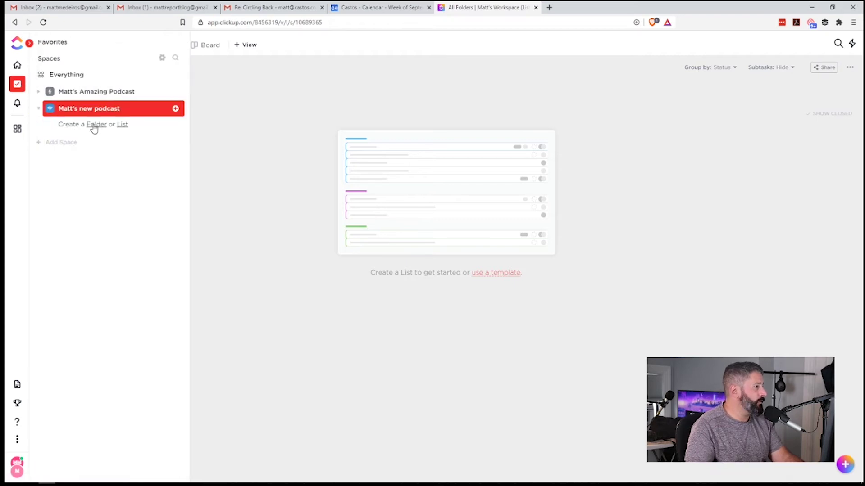
{"action": "left_click", "coordinate": [94, 126]}
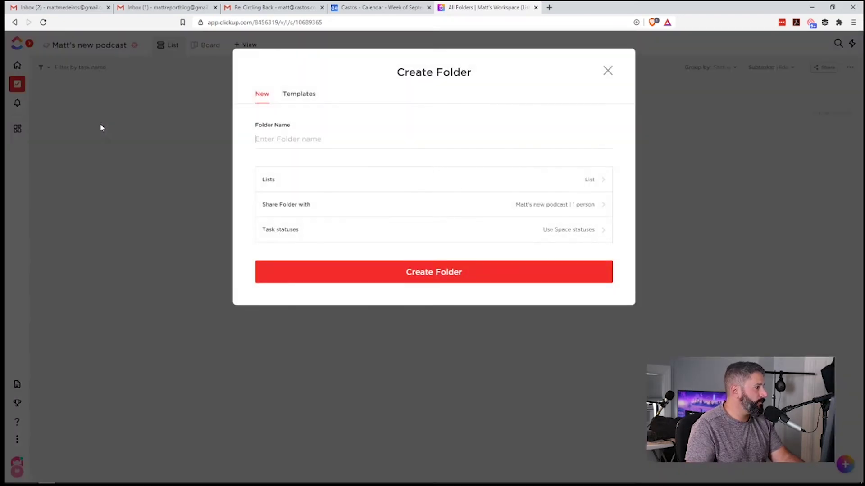
{"action": "left_click", "coordinate": [279, 138]}
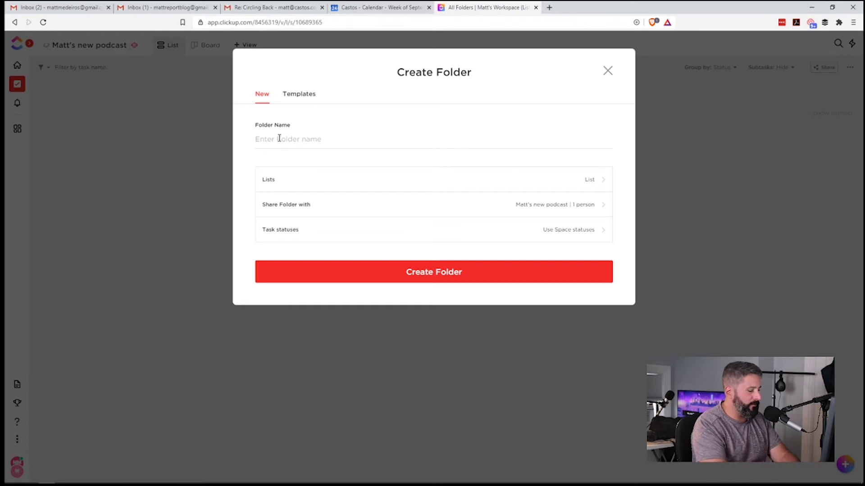
{"action": "type", "text": "Interview with"}
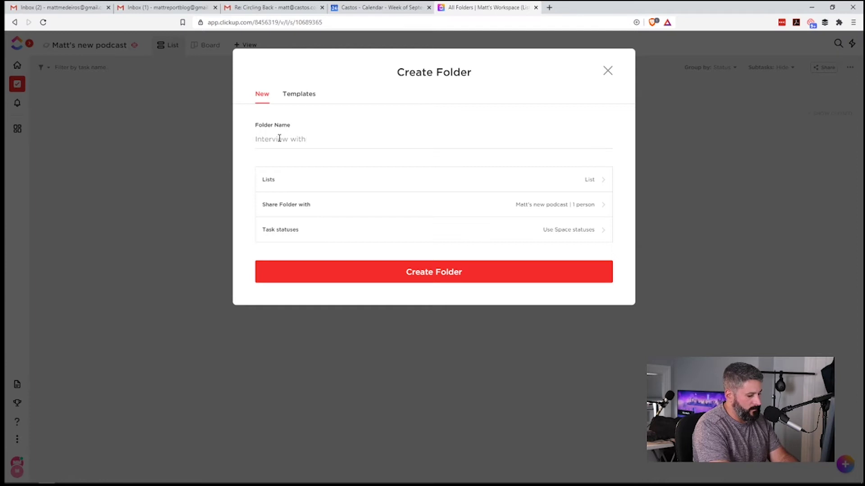
{"action": "type", "text": " Tom Brady"}
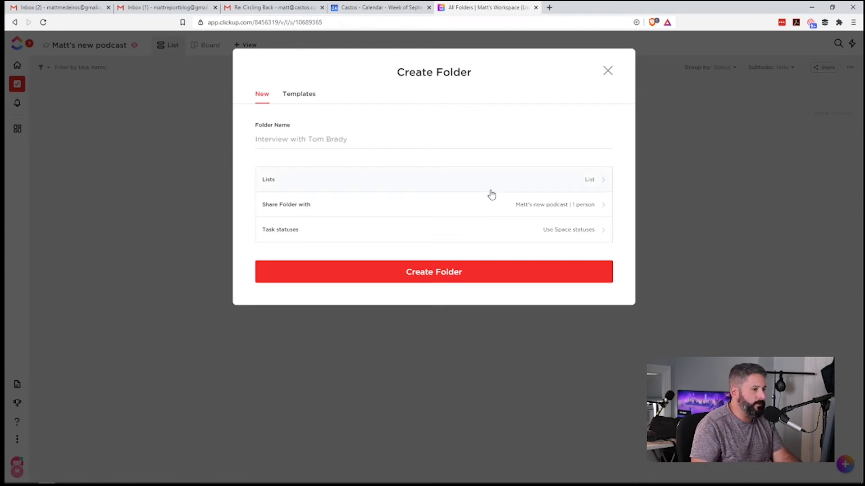
{"action": "left_click", "coordinate": [440, 268]}
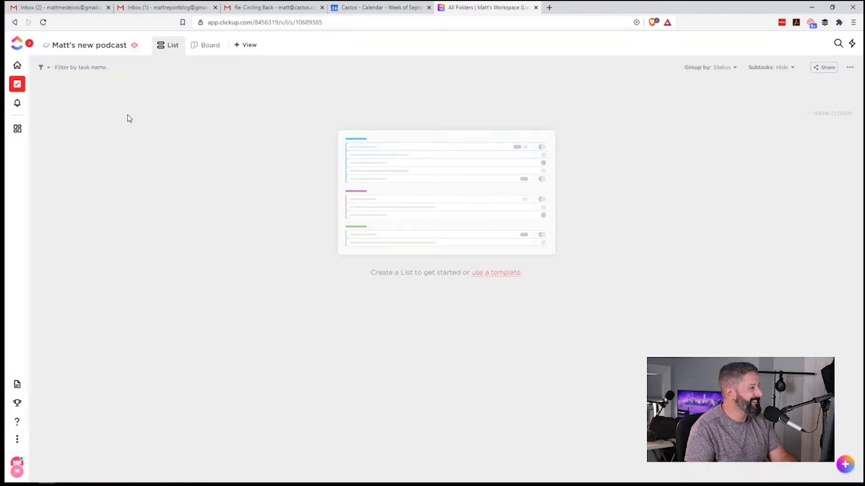
Step: Create List1 in the interview folder with its first task, 'Schedule the podcast'
{"action": "mouse_move", "coordinate": [21, 86]}
{"action": "left_click", "coordinate": [108, 127]}
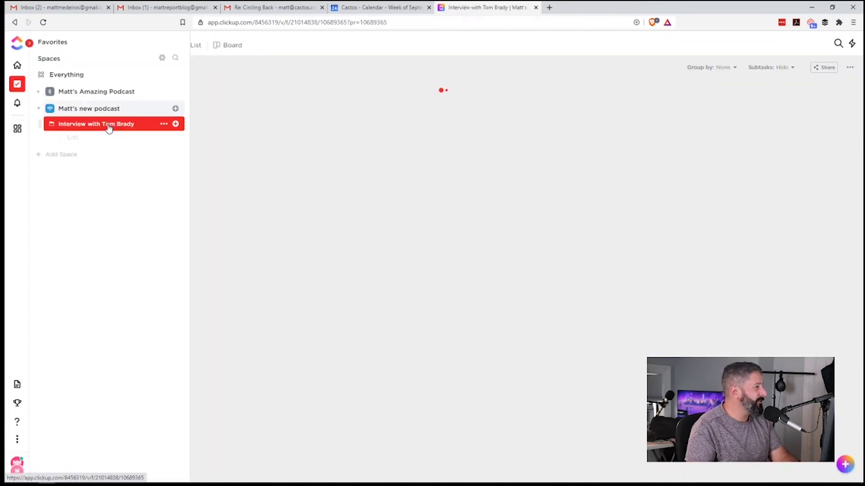
{"action": "left_click", "coordinate": [176, 125]}
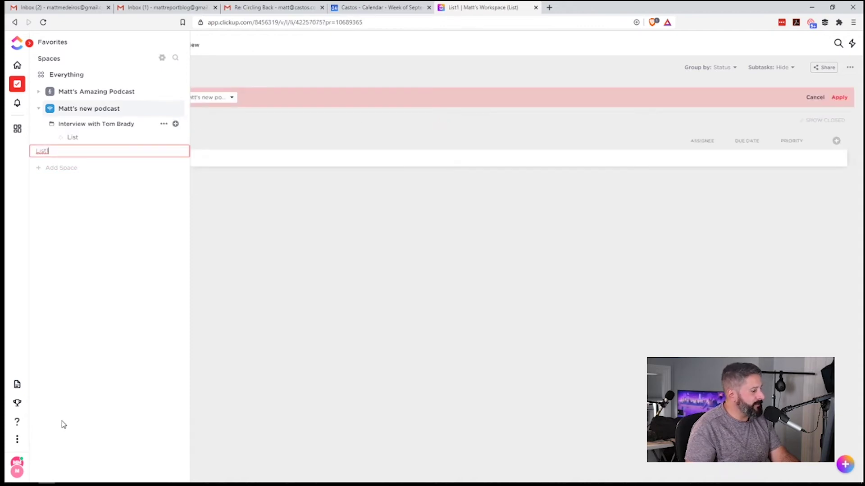
{"action": "key", "text": "Return"}
{"action": "left_click", "coordinate": [158, 158]}
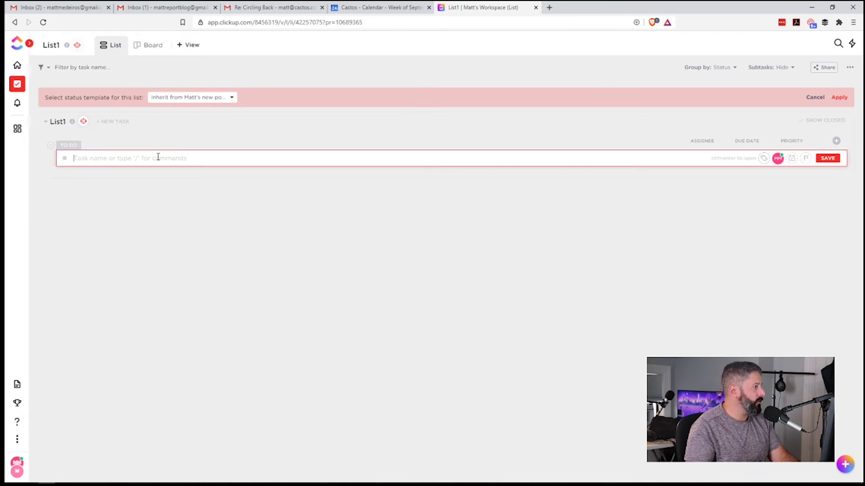
{"action": "type", "text": "S"}
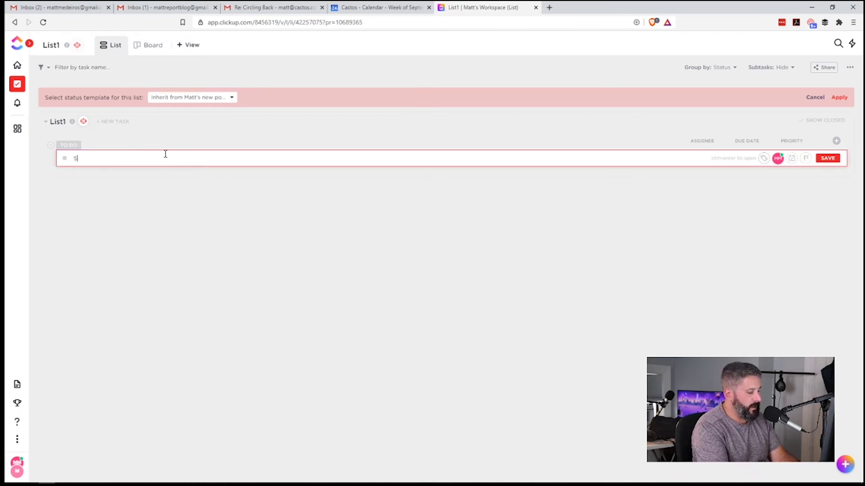
{"action": "type", "text": "chedule the podcast"}
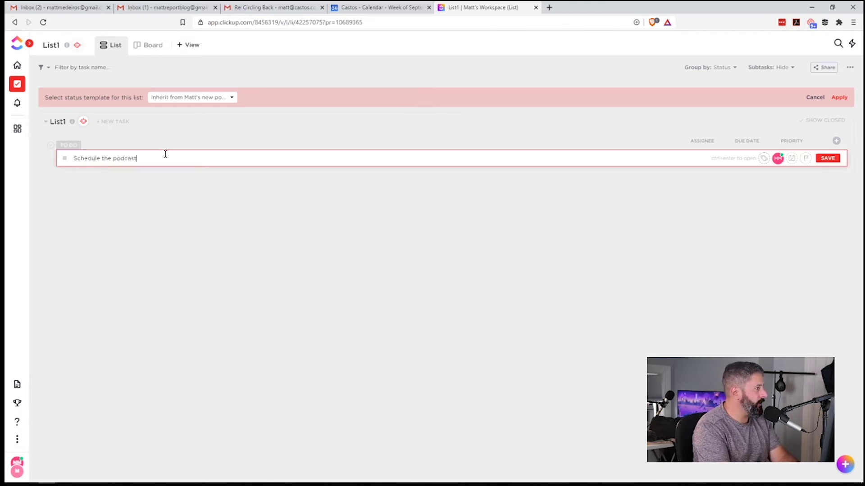
{"action": "key", "text": "Return"}
Step: Add tasks Gather the bio, Hold, Edit, Promote the interview, Evaluate the success; open Schedule the podcast
{"action": "type", "text": "Gather the biop"}
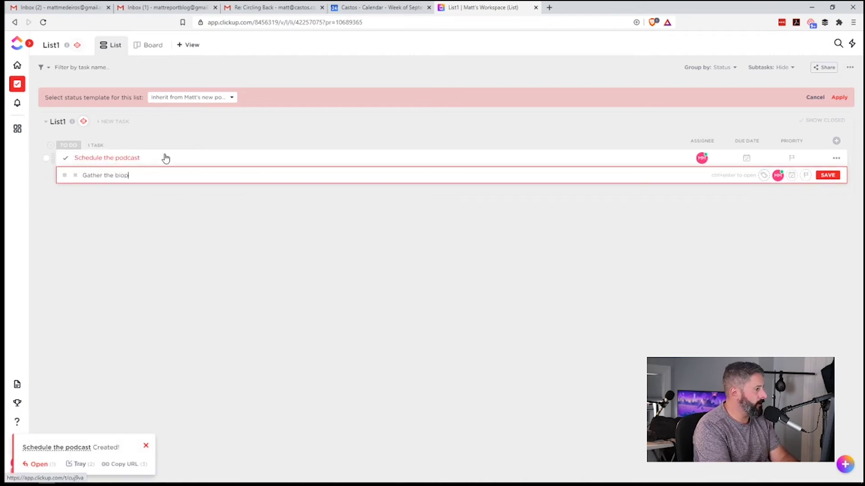
{"action": "key", "text": "BackSpace"}
{"action": "key", "text": "Return"}
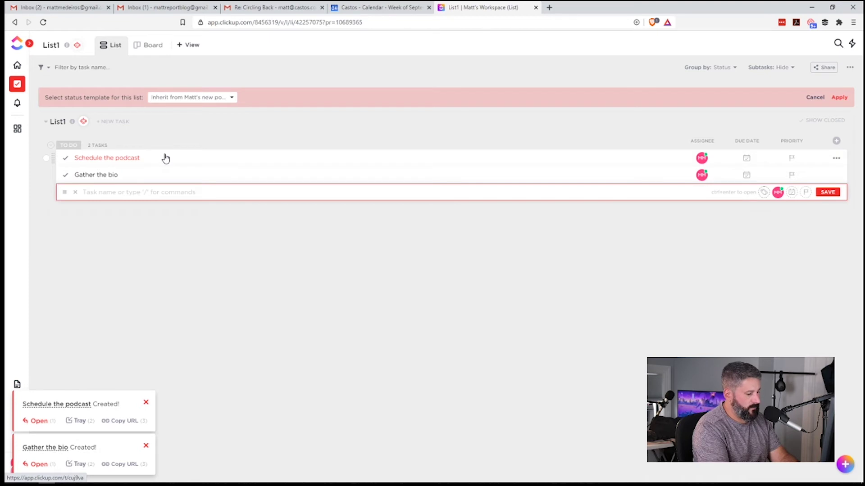
{"action": "type", "text": "Hold the interview"}
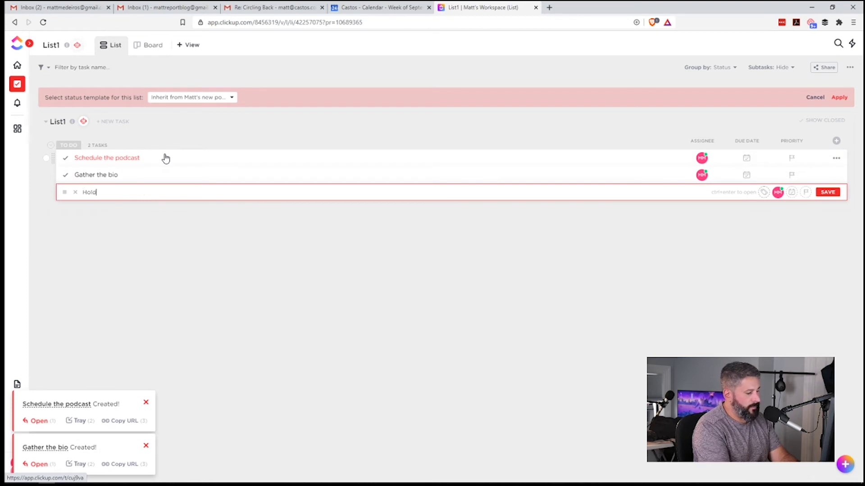
{"action": "key", "text": "Return"}
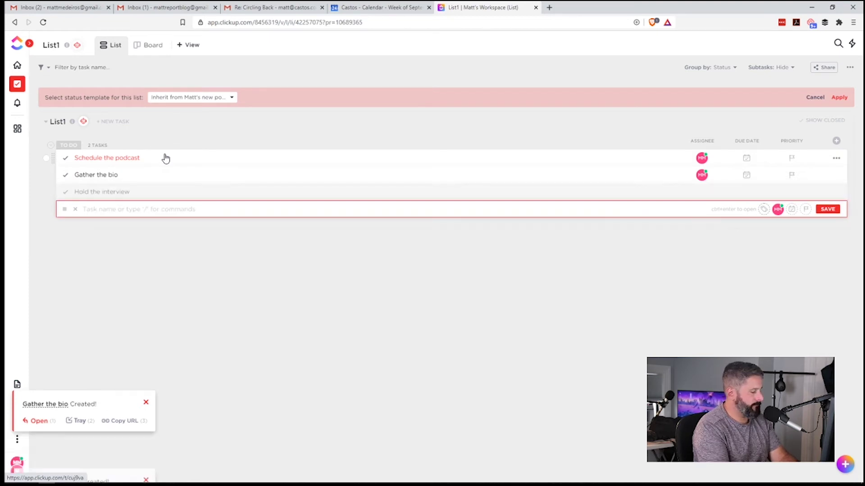
{"action": "type", "text": "Edit the interview"}
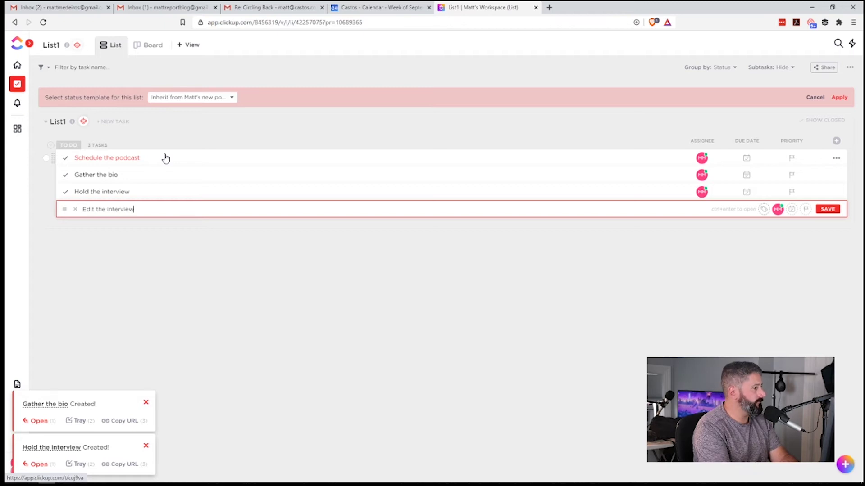
{"action": "key", "text": "Return"}
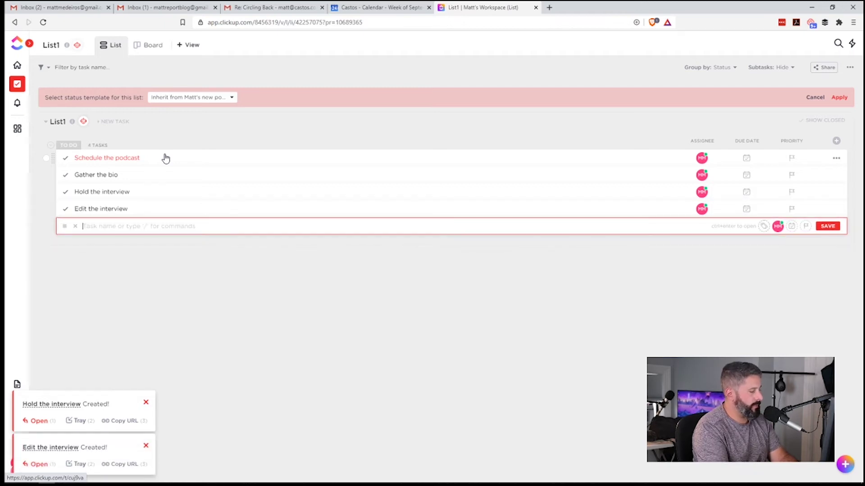
{"action": "type", "text": "Promot"}
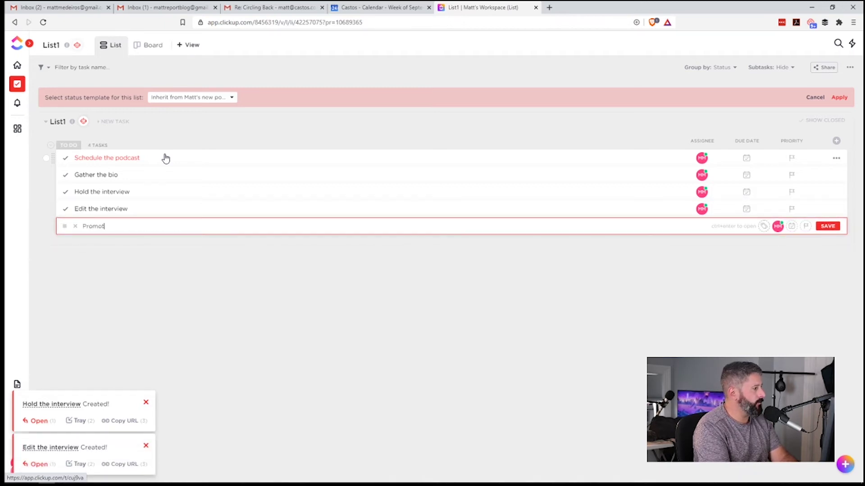
{"action": "type", "text": "e the interview"}
{"action": "key", "text": "Return"}
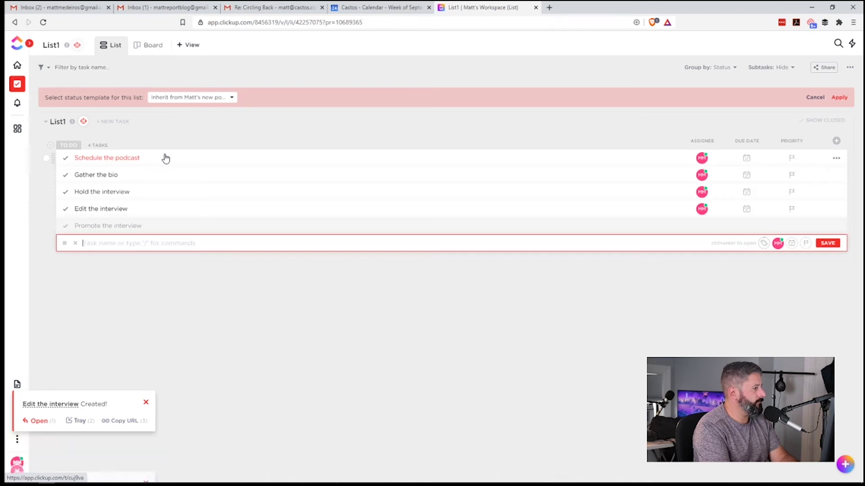
{"action": "type", "text": "Evaluate th"}
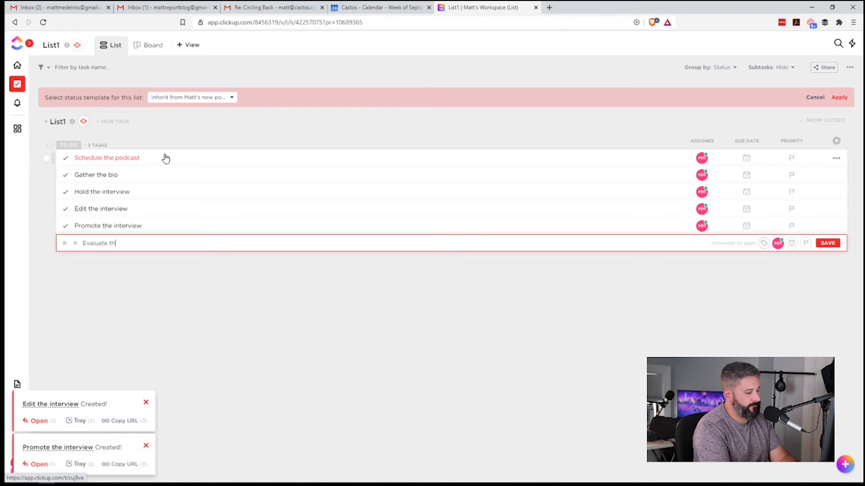
{"action": "type", "text": "e"}
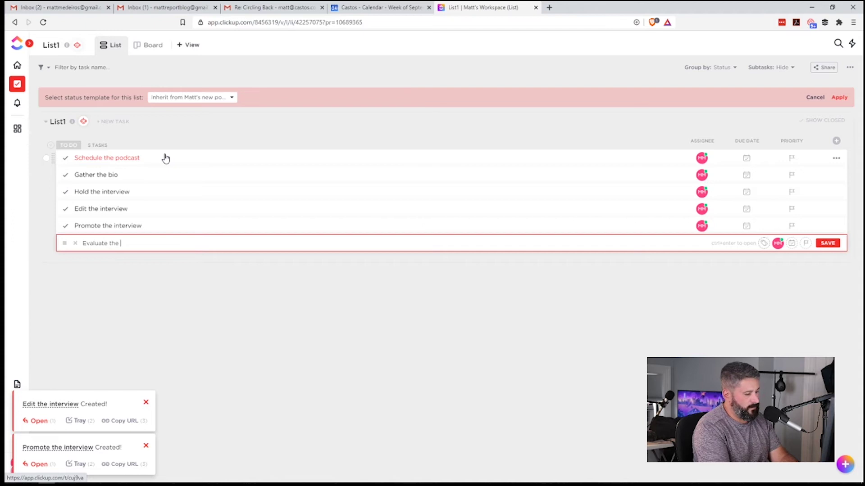
{"action": "type", "text": " success"}
{"action": "key", "text": "Return"}
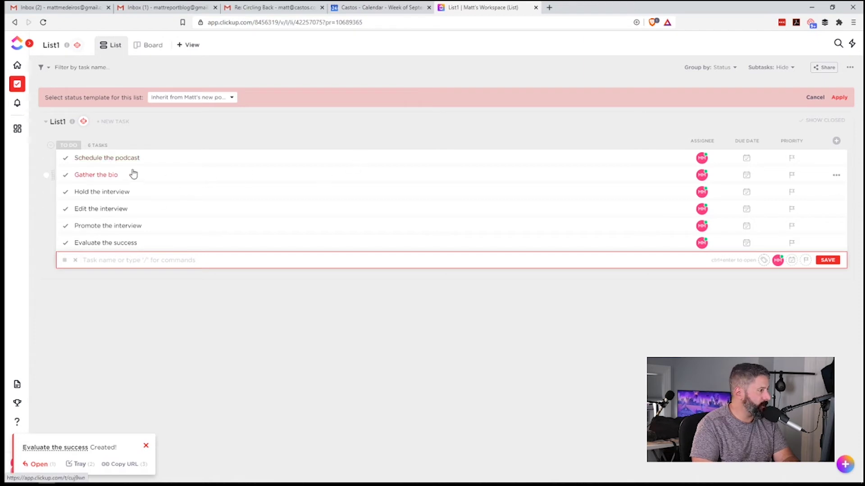
{"action": "left_click", "coordinate": [119, 161]}
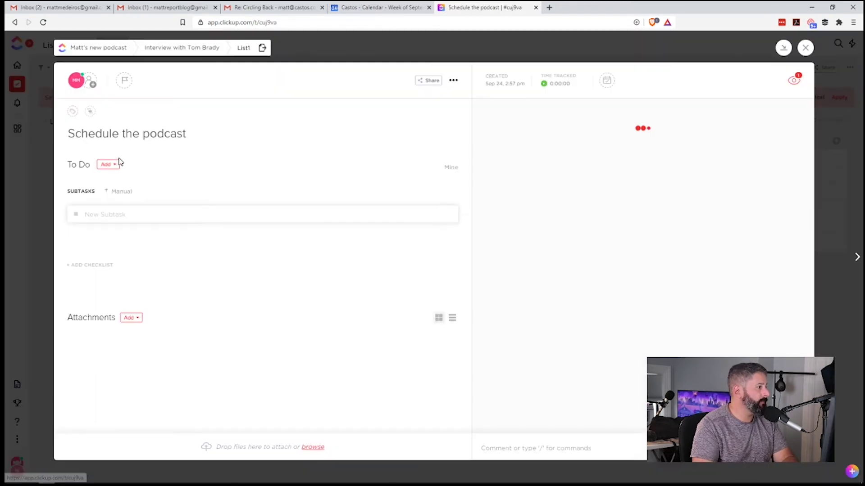
Step: Add subtasks Send the calendly link, Make sure it's before a Wednesday, Do not do it on a Sunday
{"action": "mouse_move", "coordinate": [601, 104]}
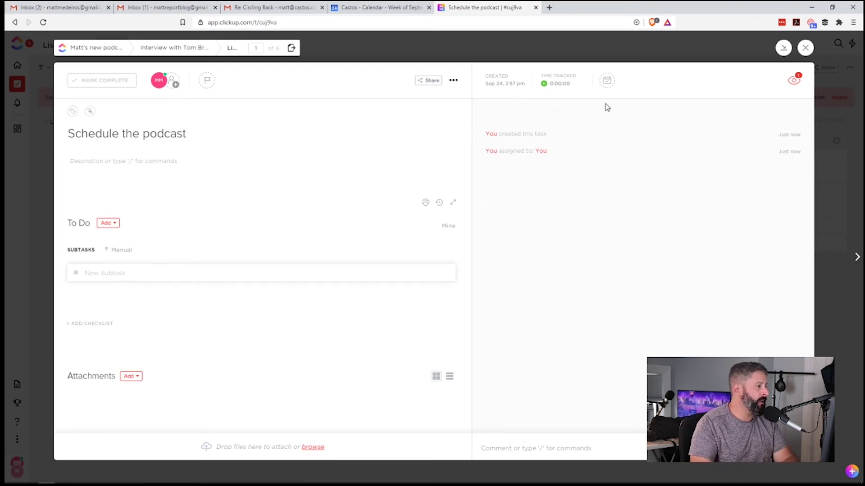
{"action": "left_click", "coordinate": [127, 273]}
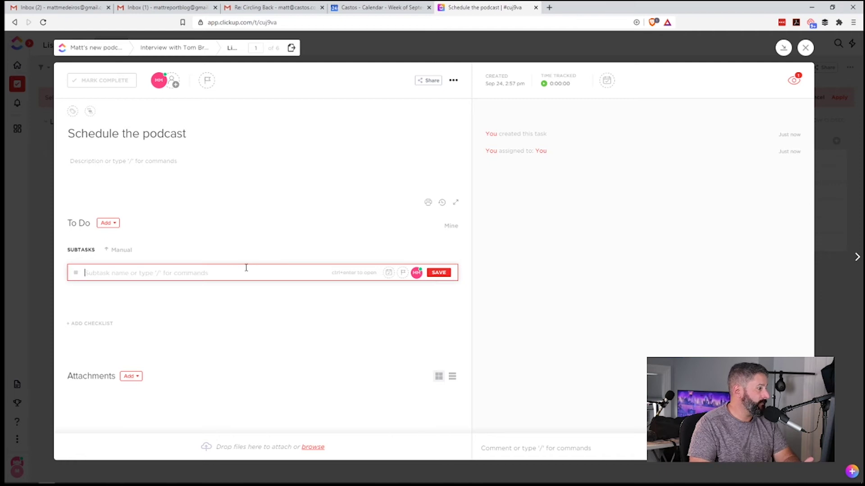
{"action": "type", "text": "Send"}
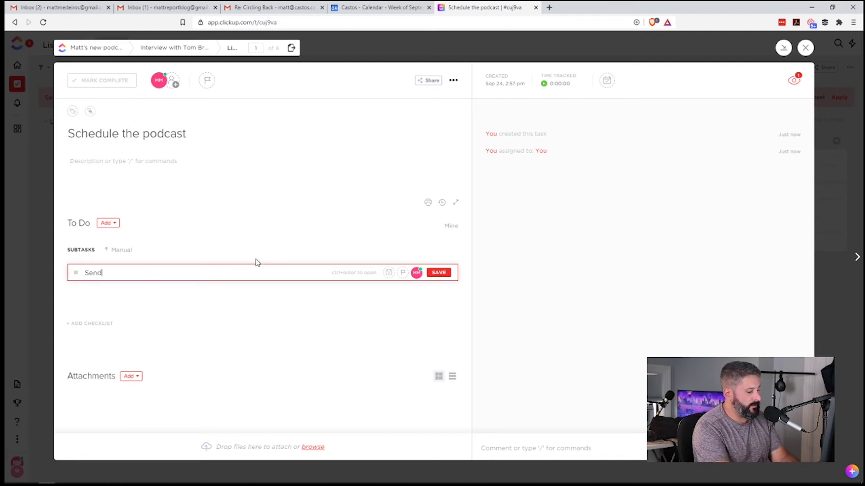
{"action": "type", "text": " the calendly link"}
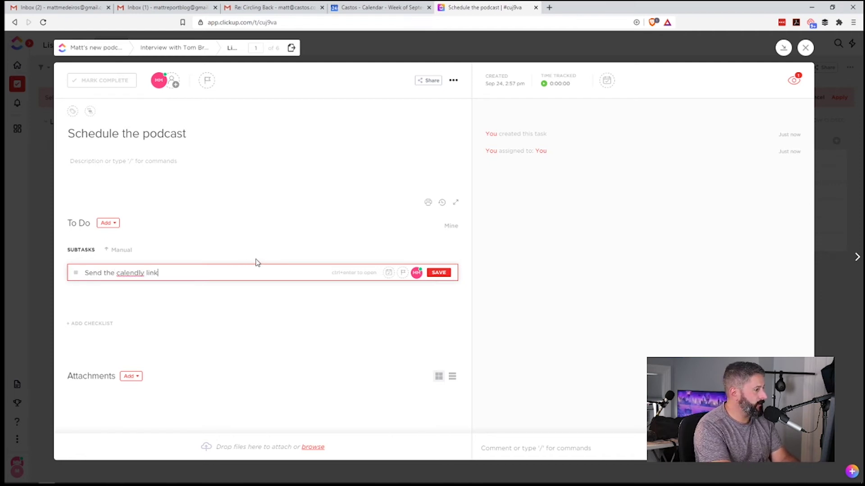
{"action": "key", "text": "Return"}
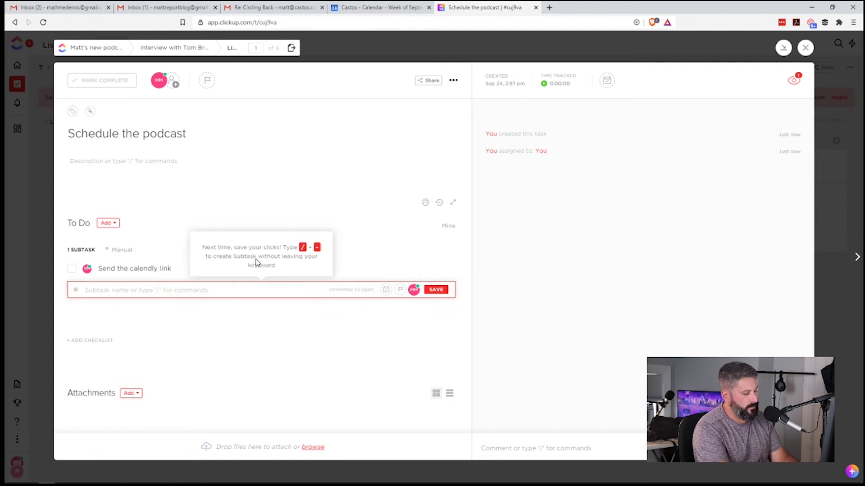
{"action": "type", "text": "Make sure "}
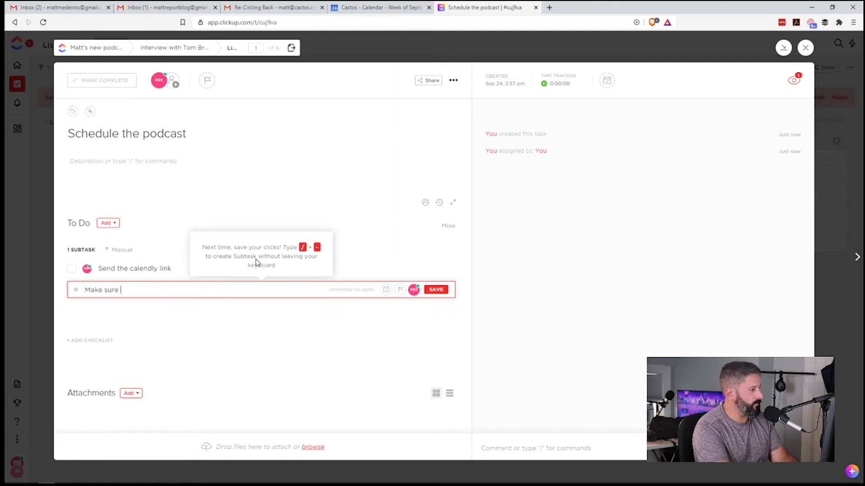
{"action": "type", "text": "it's before "}
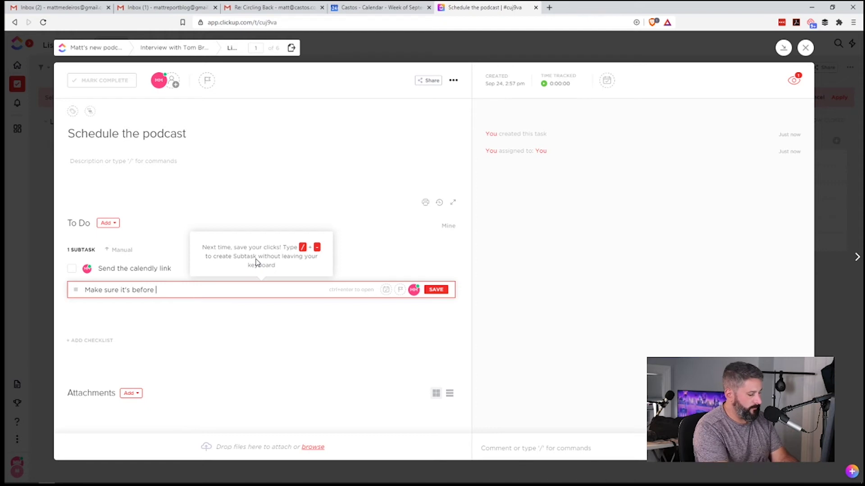
{"action": "type", "text": "a Wednesday"}
{"action": "key", "text": "Return"}
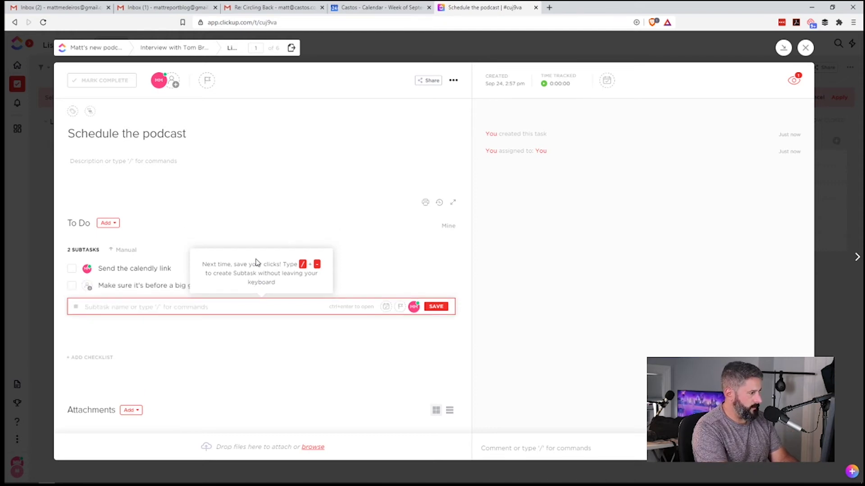
{"action": "type", "text": "Do not do it "}
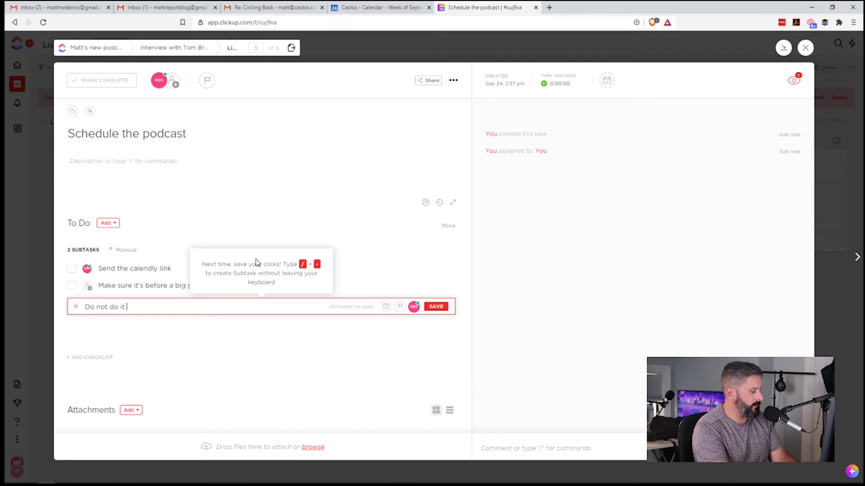
{"action": "type", "text": "during "}
{"action": "type", "text": "th"}
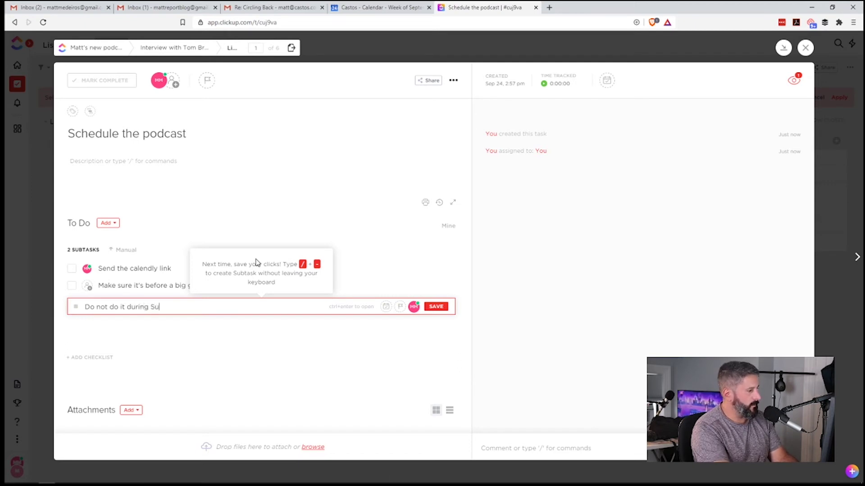
{"action": "key", "text": "BackSpace"}
{"action": "key", "text": "BackSpace"}
{"action": "key", "text": "BackSpace"}
{"action": "key", "text": "BackSpace"}
{"action": "key", "text": "BackSpace"}
{"action": "key", "text": "BackSpace"}
{"action": "key", "text": "BackSpace"}
{"action": "key", "text": "BackSpace"}
{"action": "key", "text": "BackSpace"}
{"action": "type", "text": "on a "}
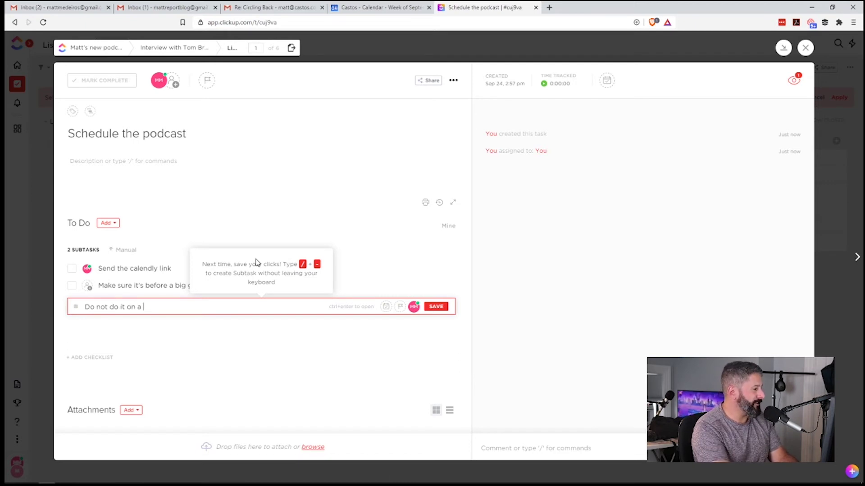
{"action": "type", "text": "Sunday"}
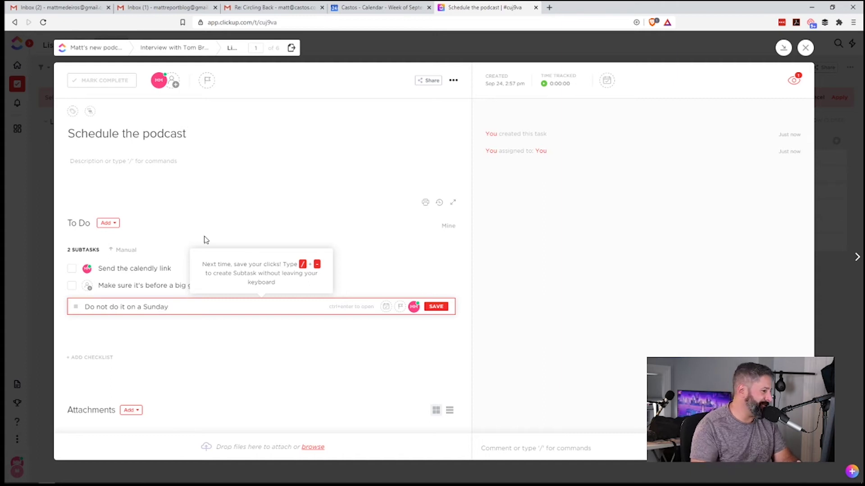
{"action": "key", "text": "Return"}
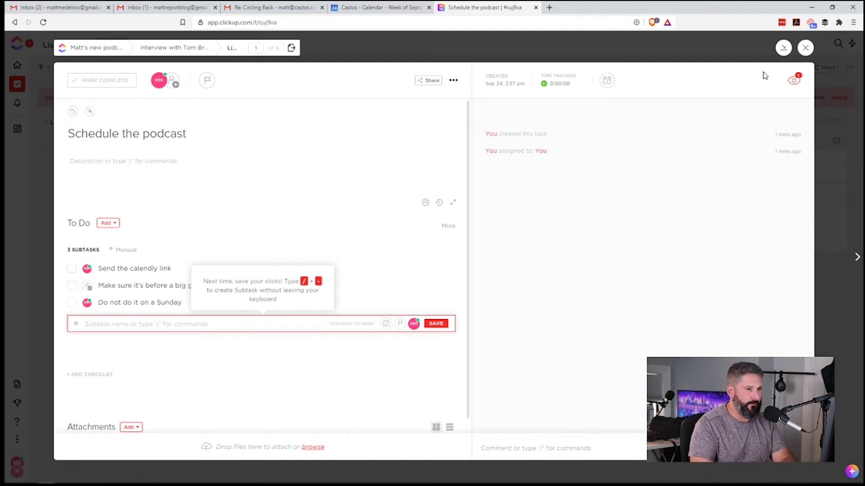
{"action": "left_click", "coordinate": [805, 48]}
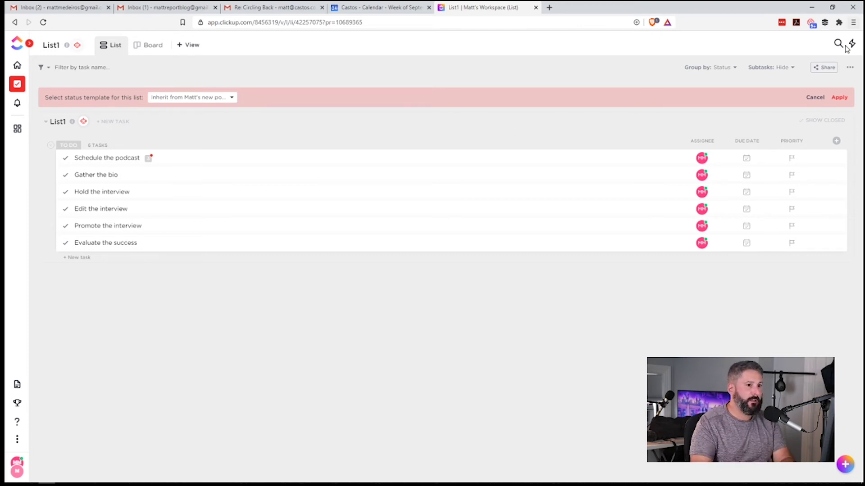
{"action": "left_click", "coordinate": [824, 67]}
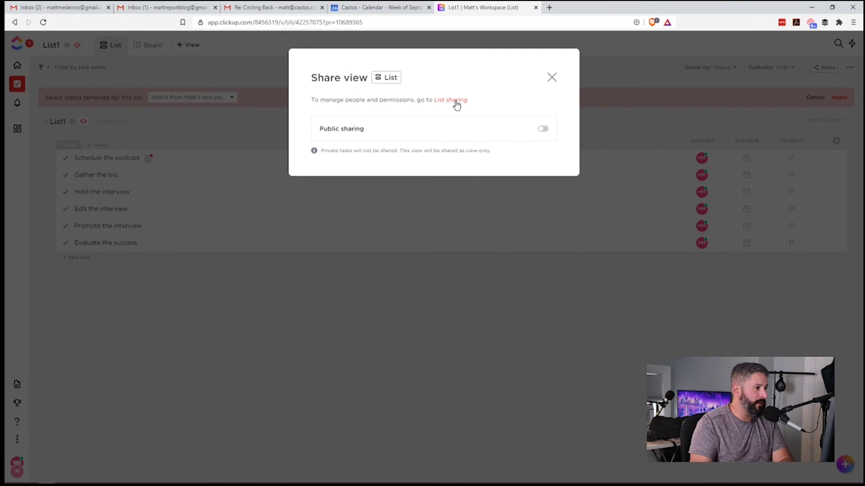
{"action": "left_click", "coordinate": [552, 78]}
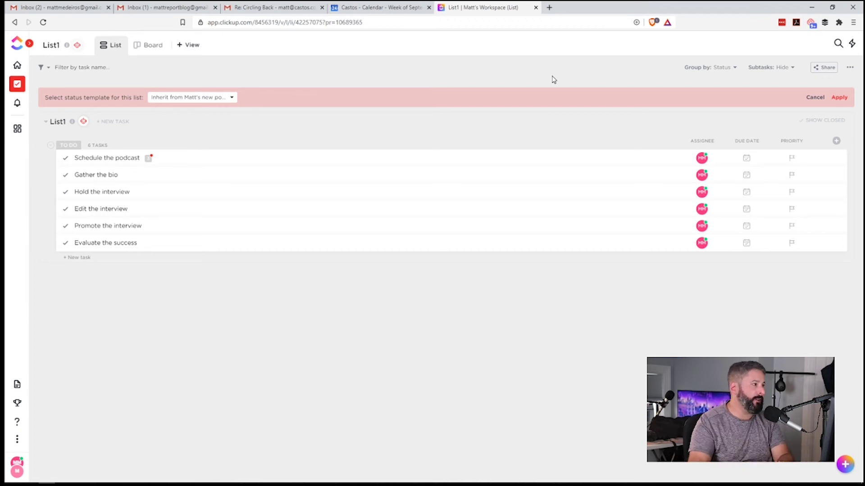
Step: Switch to the Matt's Amazing Podcast space and scroll through its Interview Items checklist
{"action": "mouse_move", "coordinate": [28, 82]}
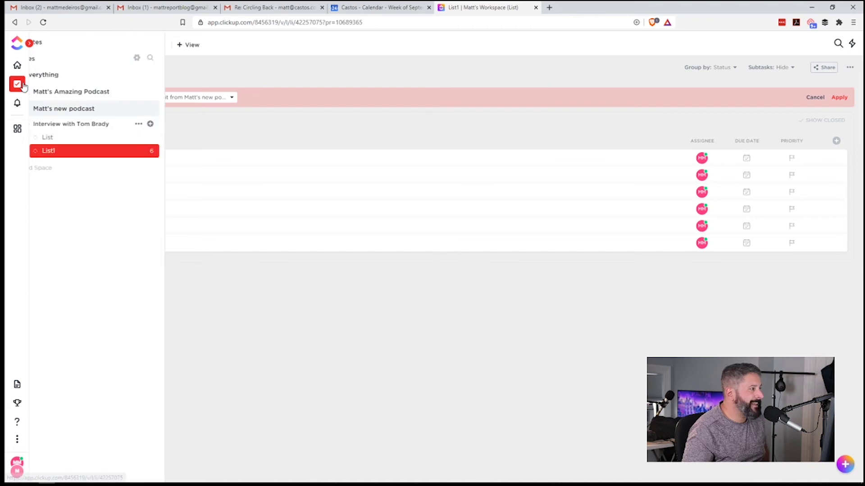
{"action": "left_click", "coordinate": [77, 92]}
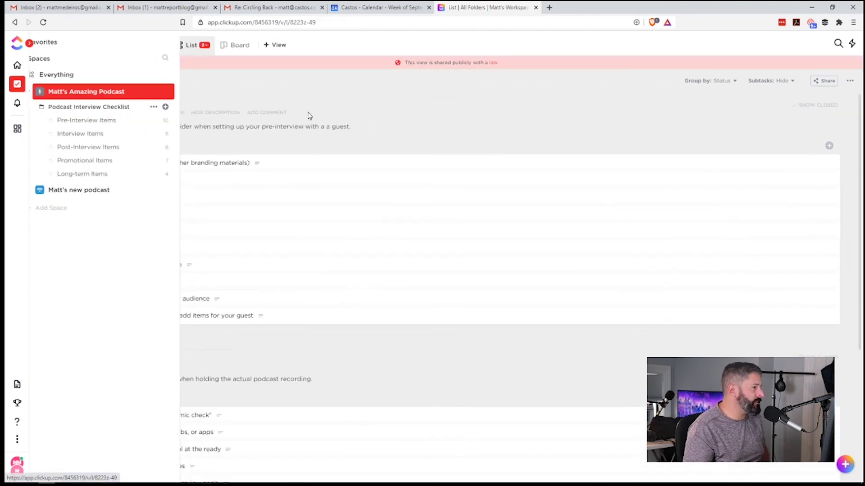
{"action": "scroll", "coordinate": [341, 258], "scroll_direction": "down", "scroll_amount": 15}
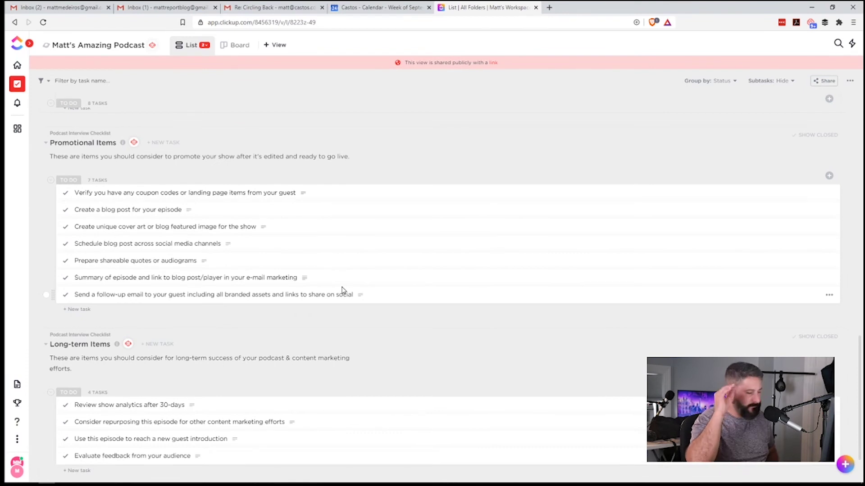
{"action": "scroll", "coordinate": [334, 279], "scroll_direction": "up", "scroll_amount": 15}
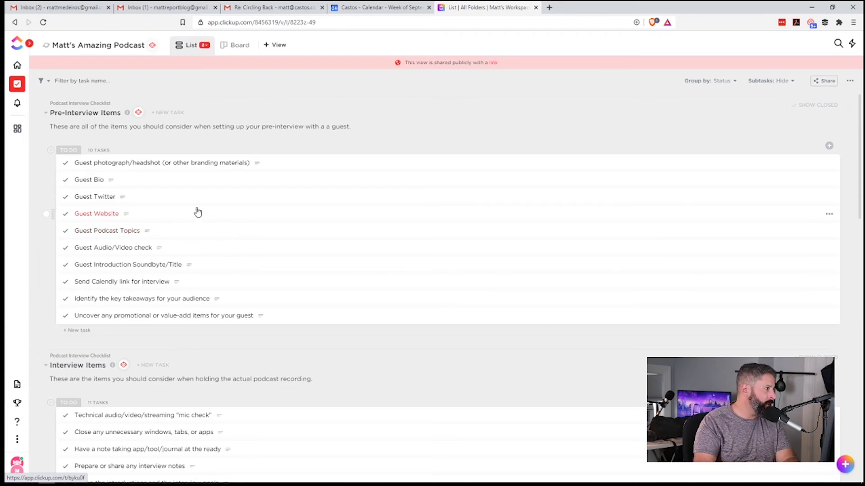
{"action": "scroll", "coordinate": [143, 203], "scroll_direction": "down", "scroll_amount": 1}
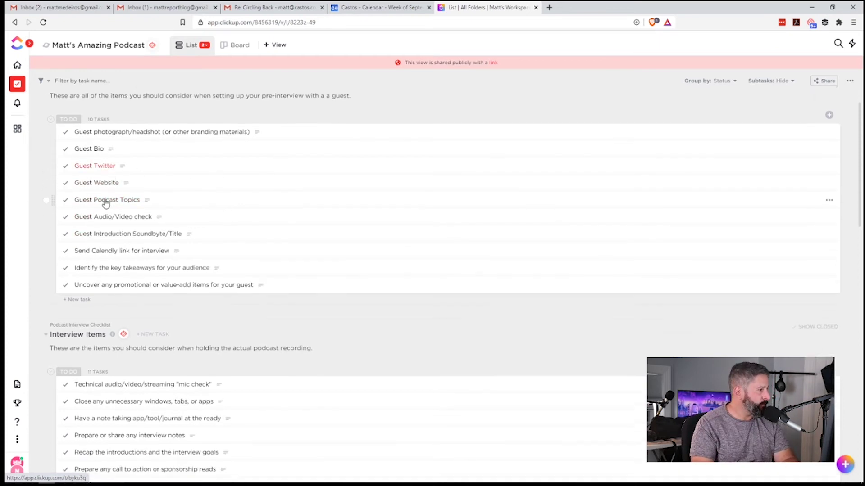
{"action": "scroll", "coordinate": [108, 203], "scroll_direction": "up", "scroll_amount": 1}
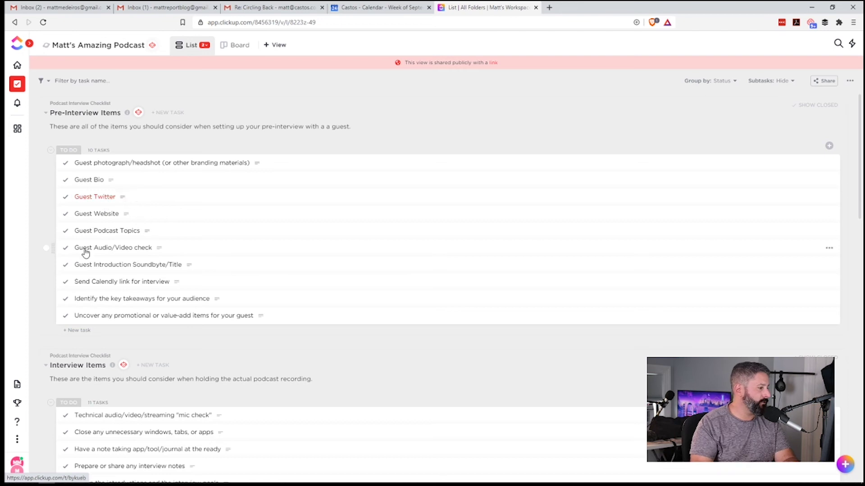
{"action": "scroll", "coordinate": [94, 276], "scroll_direction": "down", "scroll_amount": 6}
{"action": "scroll", "coordinate": [96, 277], "scroll_direction": "up", "scroll_amount": 1}
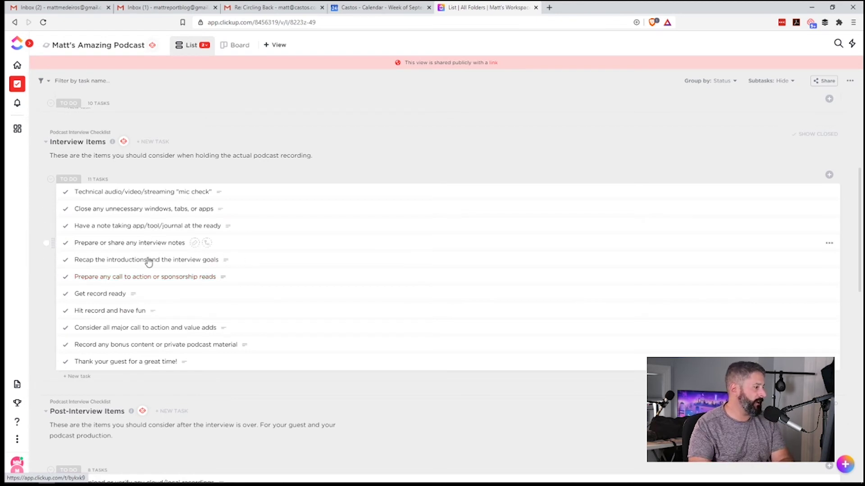
{"action": "scroll", "coordinate": [145, 341], "scroll_direction": "down", "scroll_amount": 7}
{"action": "scroll", "coordinate": [146, 344], "scroll_direction": "up", "scroll_amount": 1}
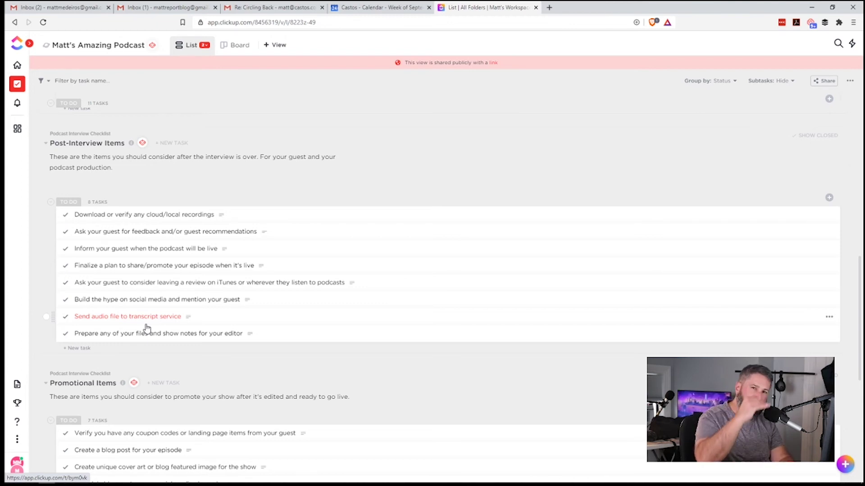
{"action": "scroll", "coordinate": [146, 328], "scroll_direction": "down", "scroll_amount": 5}
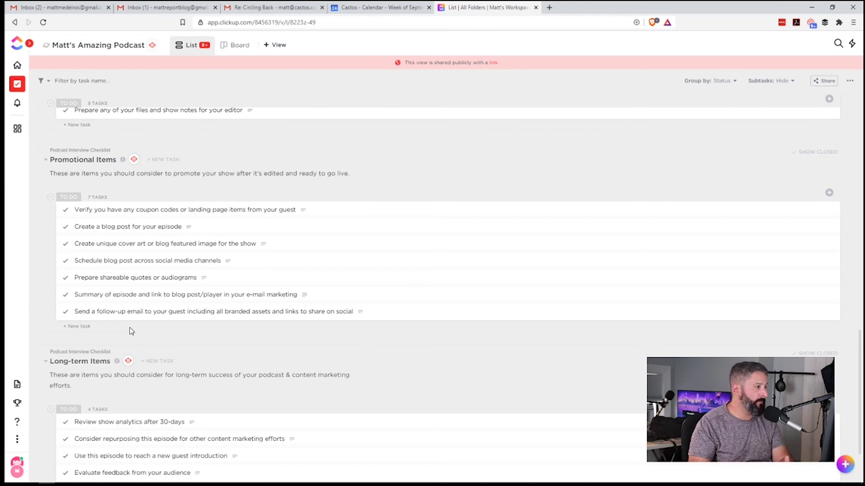
{"action": "scroll", "coordinate": [116, 299], "scroll_direction": "down", "scroll_amount": 2}
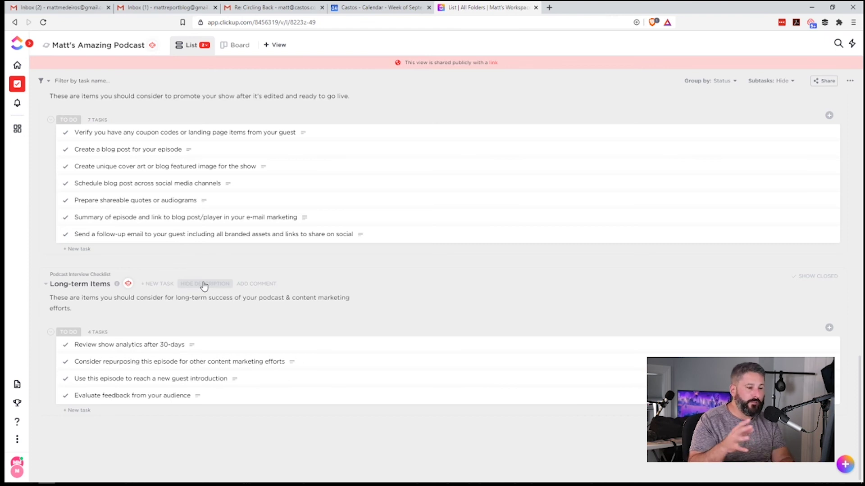
{"action": "scroll", "coordinate": [163, 270], "scroll_direction": "up", "scroll_amount": 15}
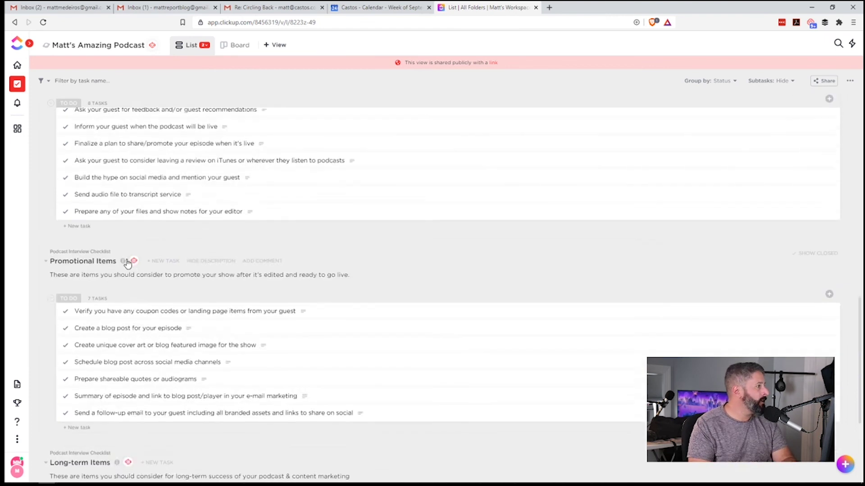
{"action": "scroll", "coordinate": [102, 252], "scroll_direction": "up", "scroll_amount": 1}
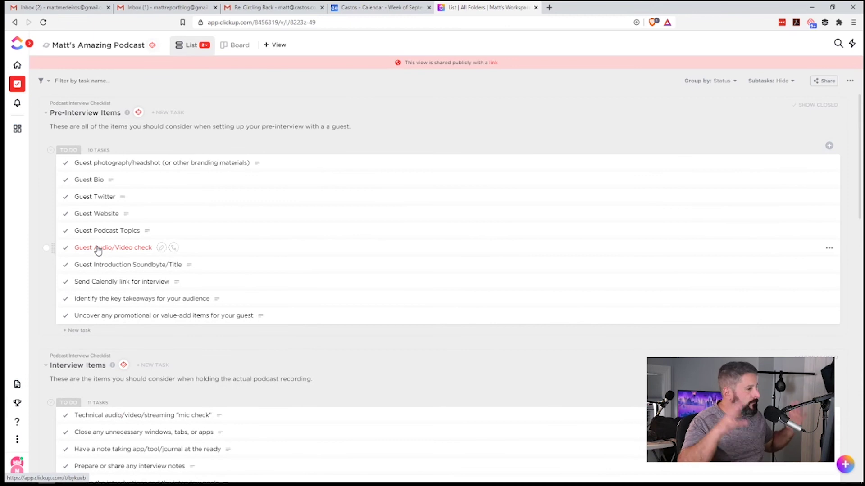